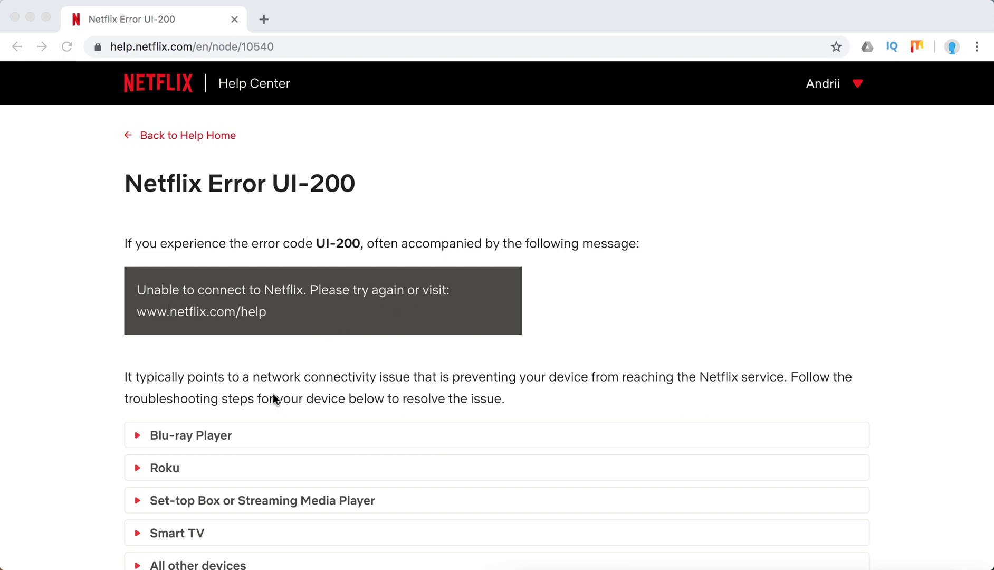
scroll(574, 394, "down", 2)
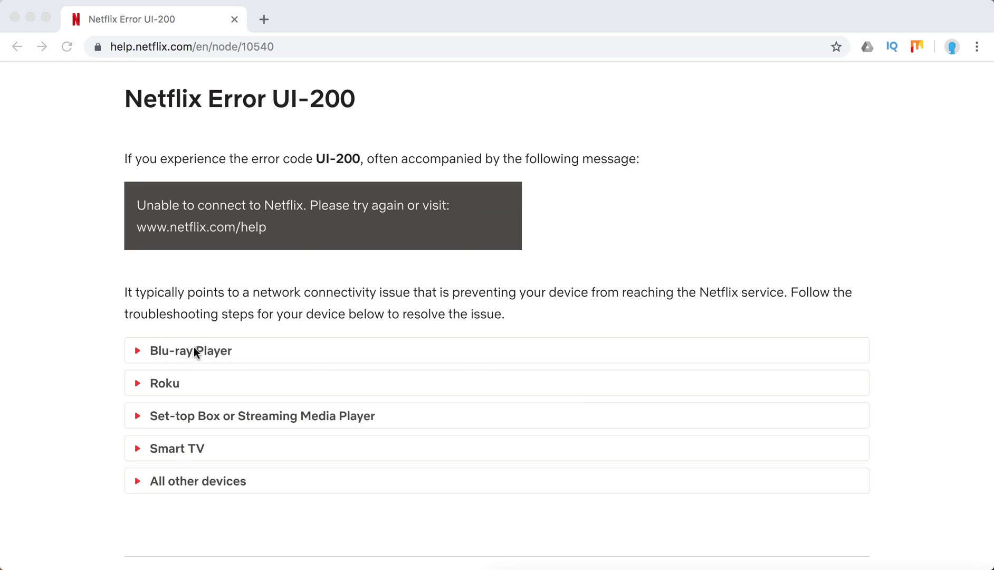
Show the Blu-ray Player fixes: Relaunch Netflix, Restart your device, Sign out, Contact manufacturer.
left_click(159, 353)
scroll(89, 381, "down", 1)
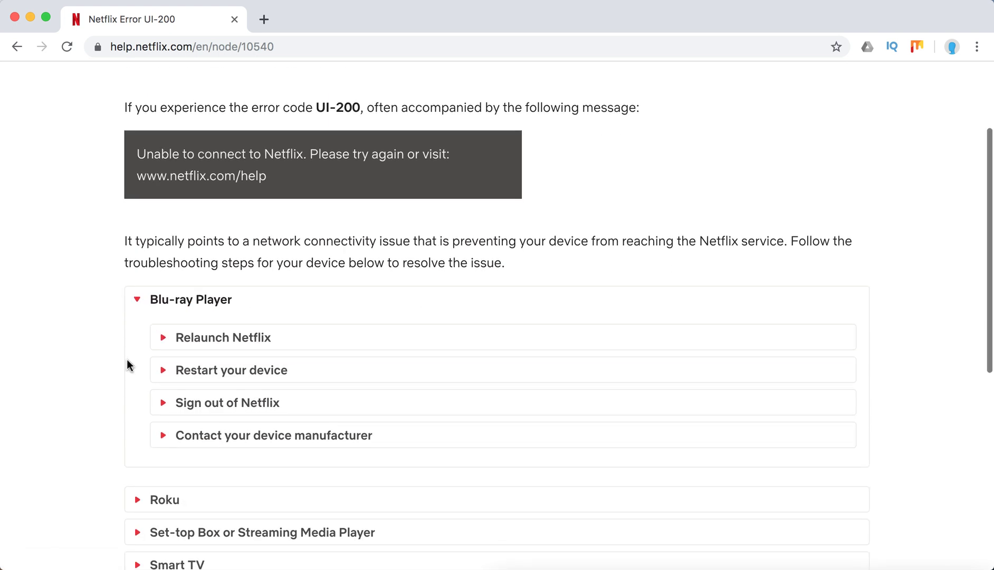
left_click(204, 339)
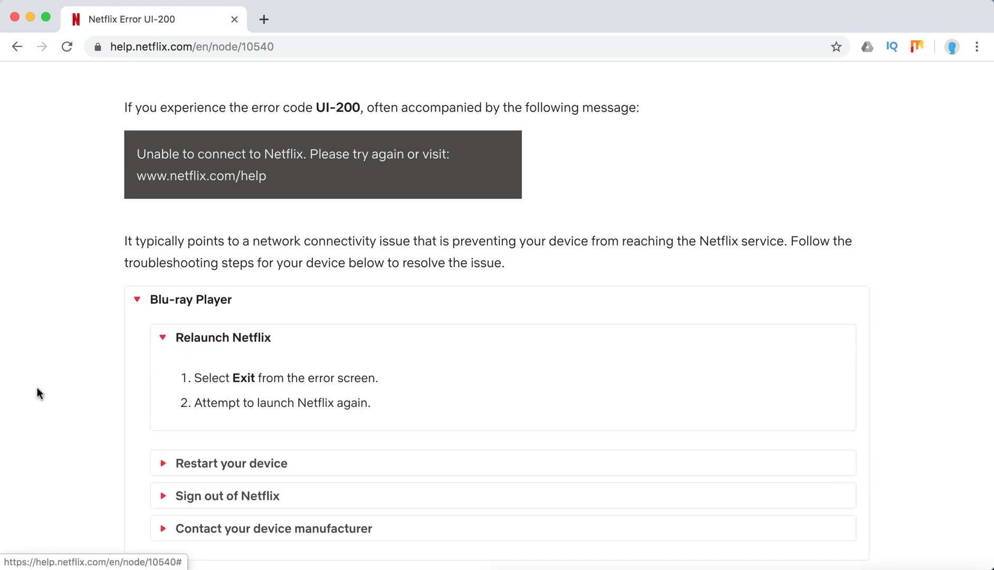
scroll(38, 394, "down", 1)
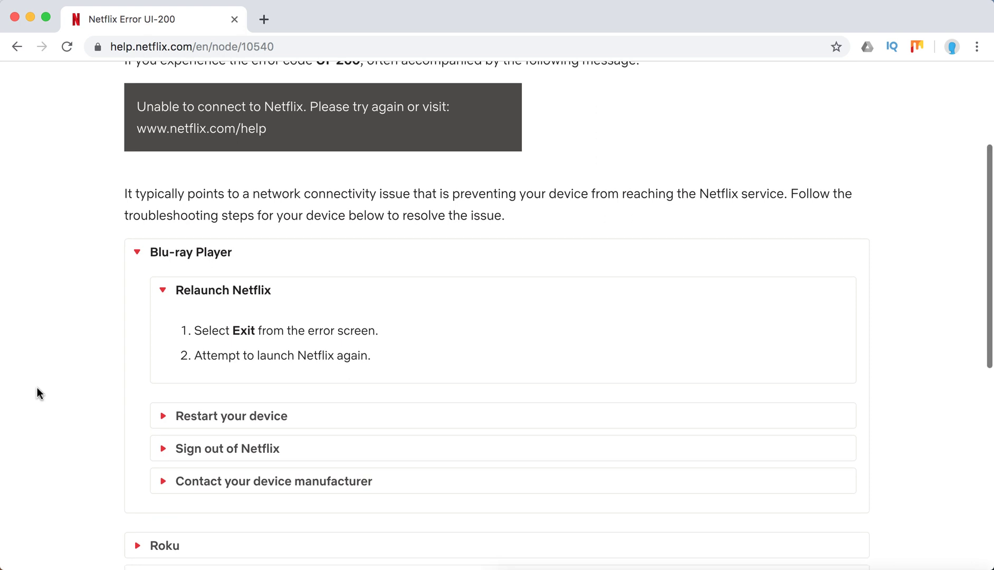
left_click(186, 424)
scroll(158, 433, "down", 5)
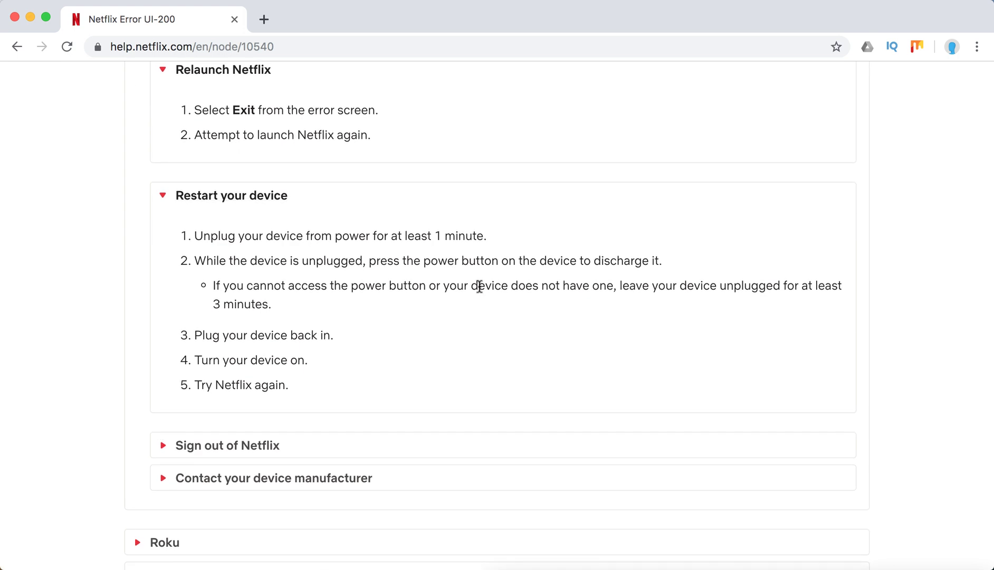
left_click(236, 457)
scroll(611, 382, "down", 5)
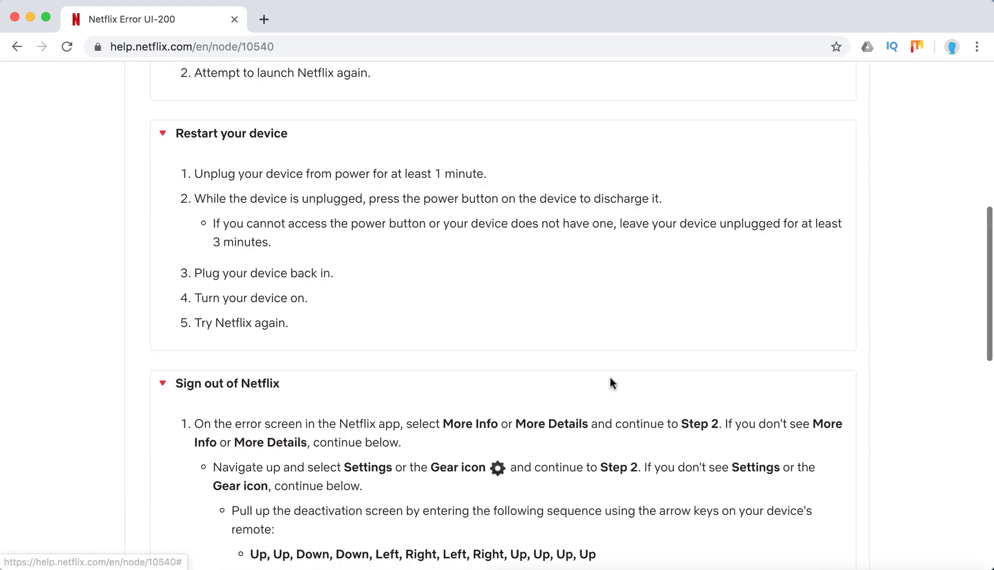
scroll(611, 382, "down", 2)
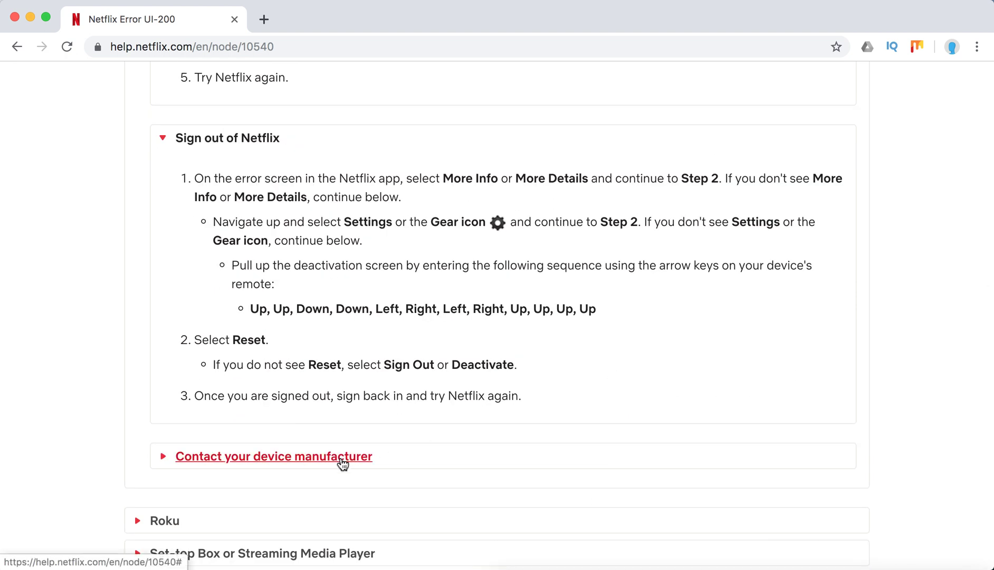
left_click(342, 456)
scroll(488, 394, "down", 4)
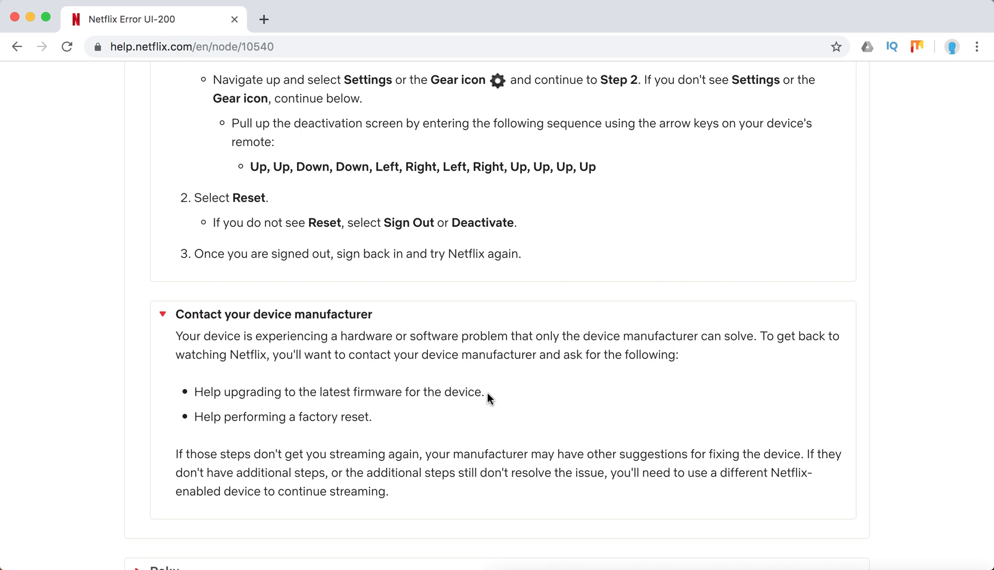
scroll(487, 393, "down", 2)
scroll(487, 392, "down", 2)
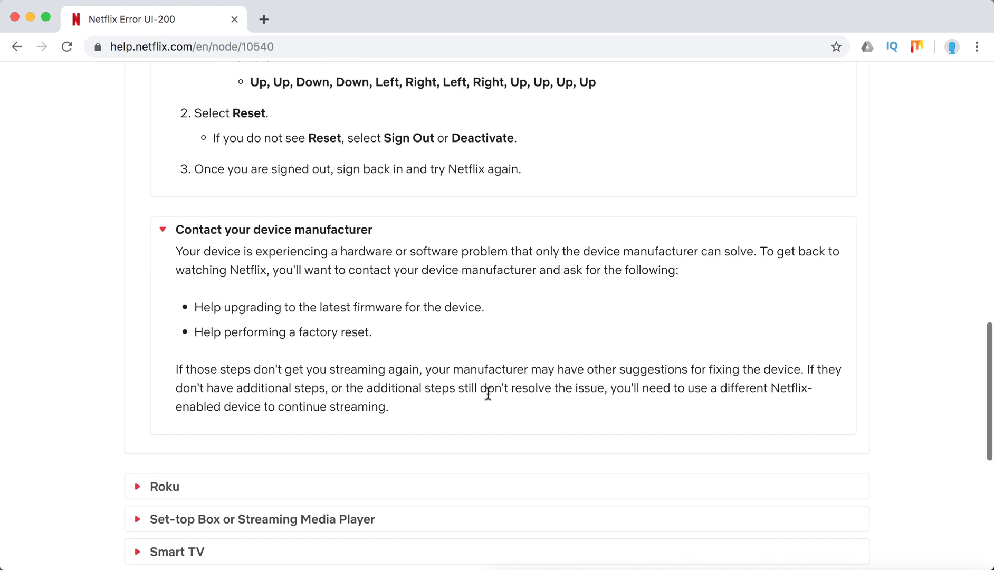
Expand the Roku section with its Restart your Roku and Sign out of Netflix fixes.
left_click(164, 456)
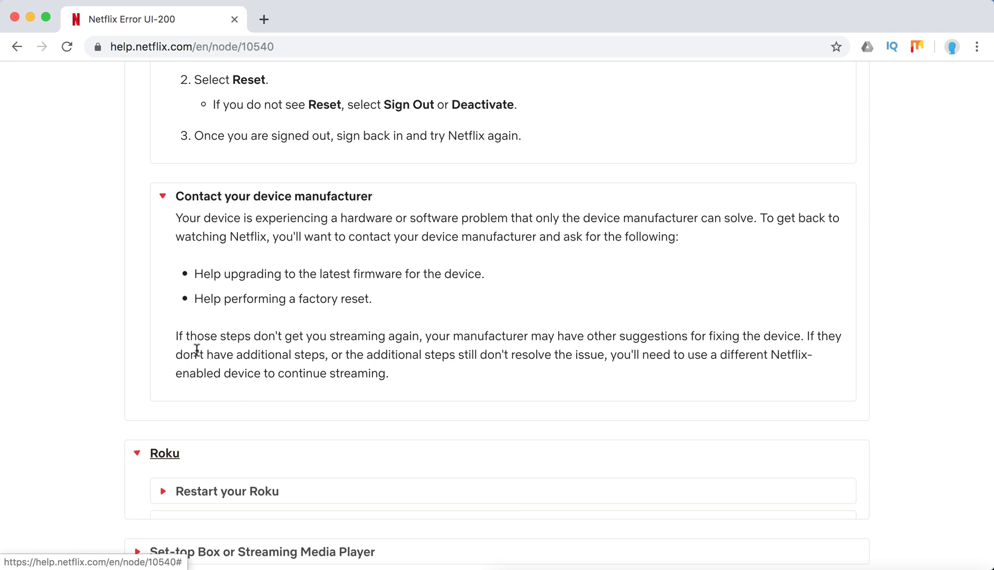
scroll(196, 351, "down", 2)
scroll(197, 351, "down", 1)
left_click(205, 398)
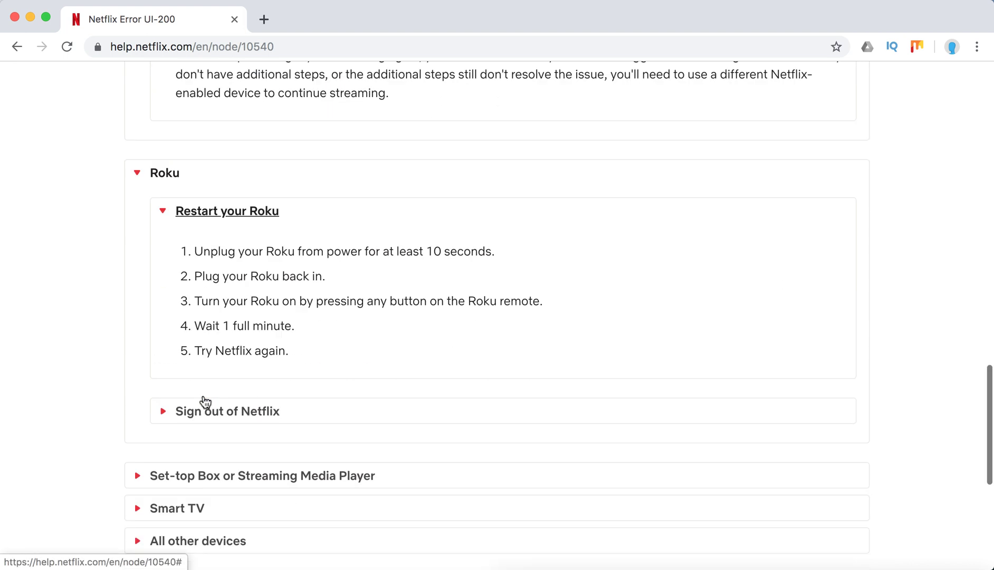
left_click(199, 397)
scroll(202, 404, "down", 3)
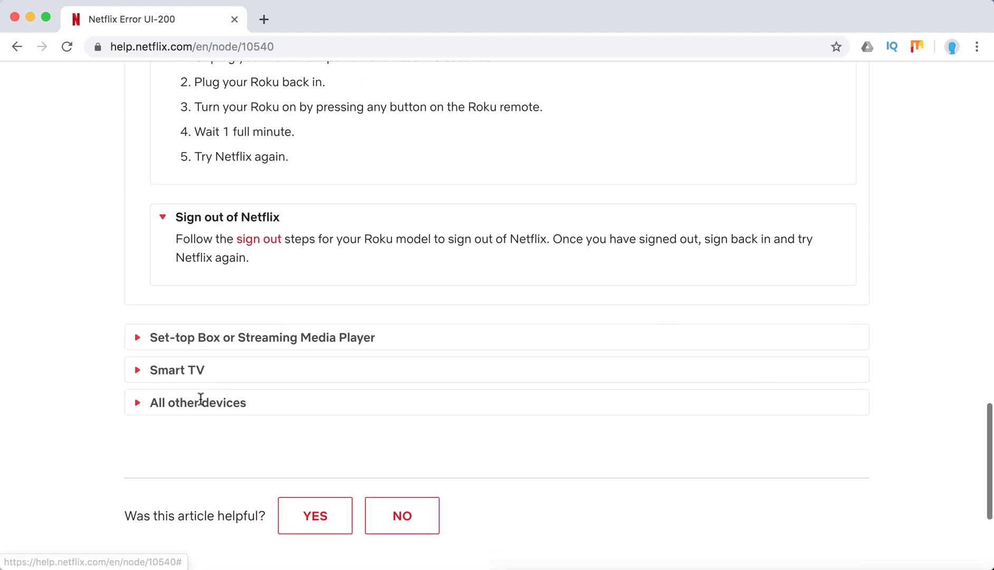
Expand the Set-top Box or Streaming Media Player section with its Restart and Sign-out fixes.
left_click(202, 338)
left_click(237, 348)
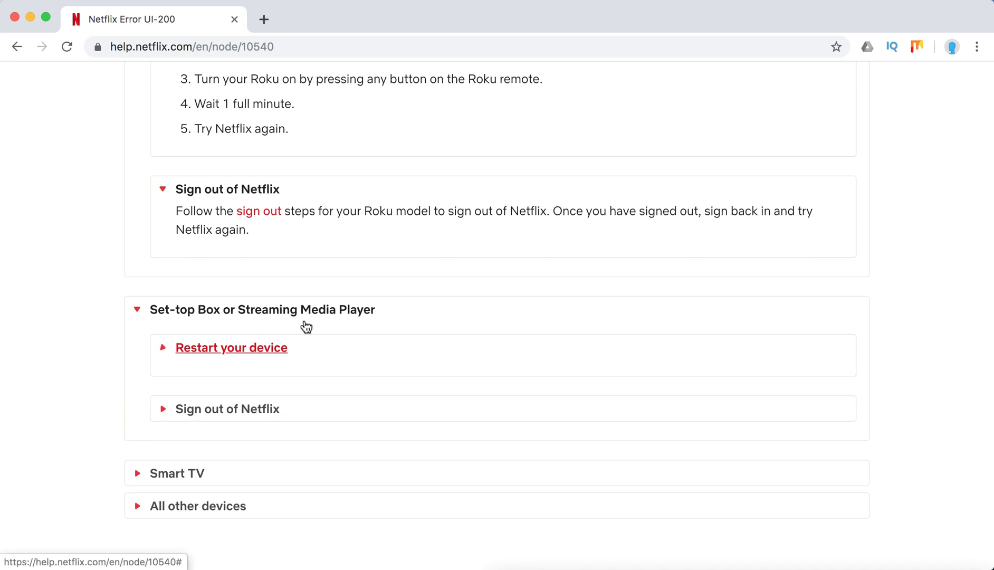
scroll(303, 326, "down", 2)
scroll(340, 312, "down", 2)
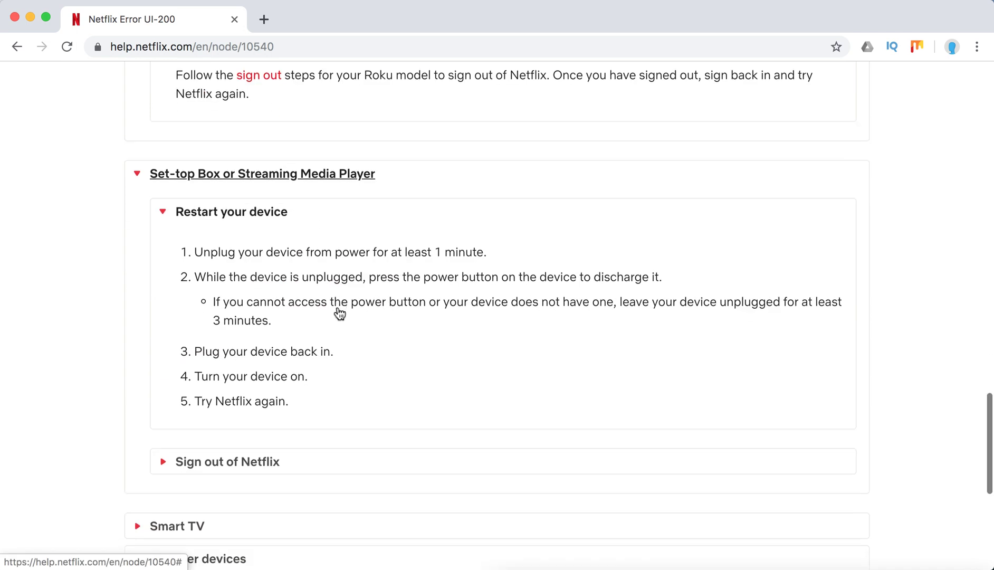
left_click(239, 472)
scroll(239, 470, "down", 3)
scroll(239, 470, "down", 2)
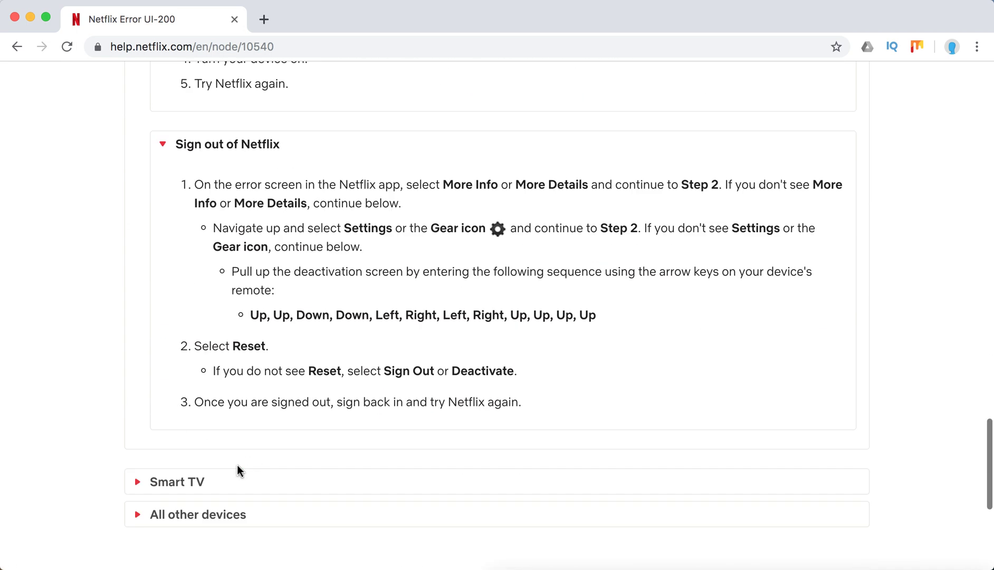
Show Smart TV's Relaunch, Restart your smart TV and Sign-out fixes, then All other devices.
left_click(192, 481)
scroll(333, 343, "down", 2)
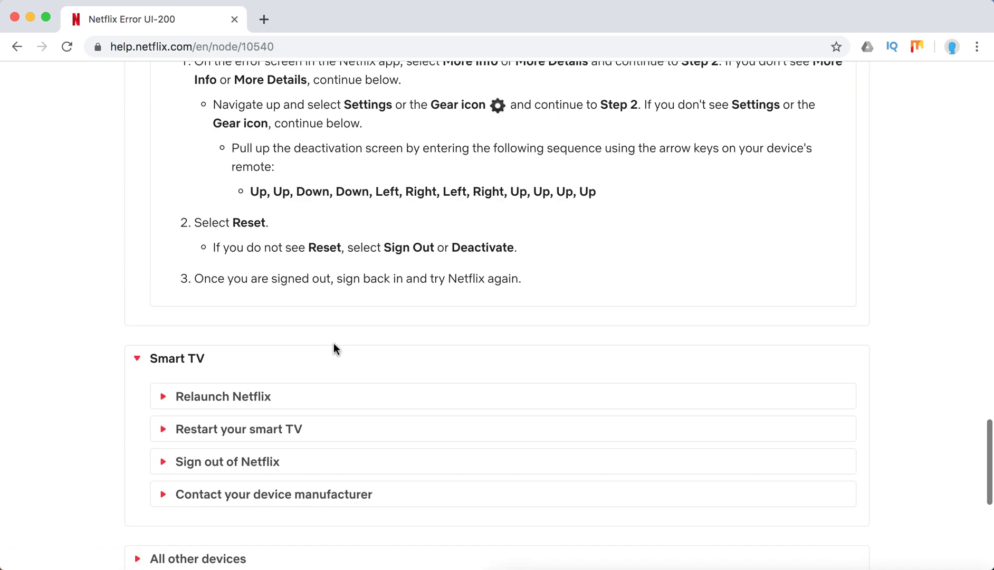
left_click(239, 396)
scroll(239, 396, "down", 2)
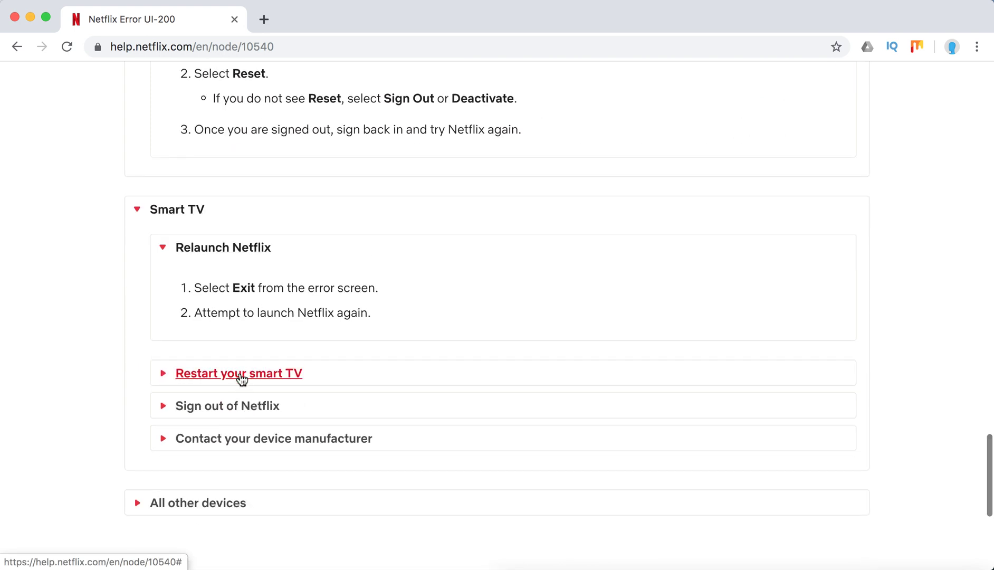
left_click(239, 374)
scroll(240, 379, "down", 2)
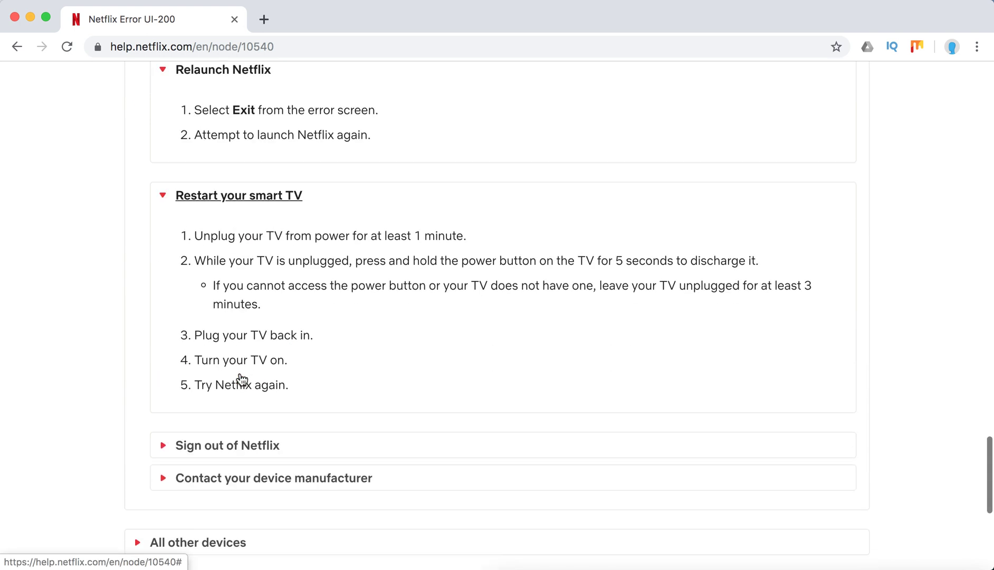
left_click(201, 450)
scroll(201, 450, "down", 4)
scroll(201, 450, "down", 1)
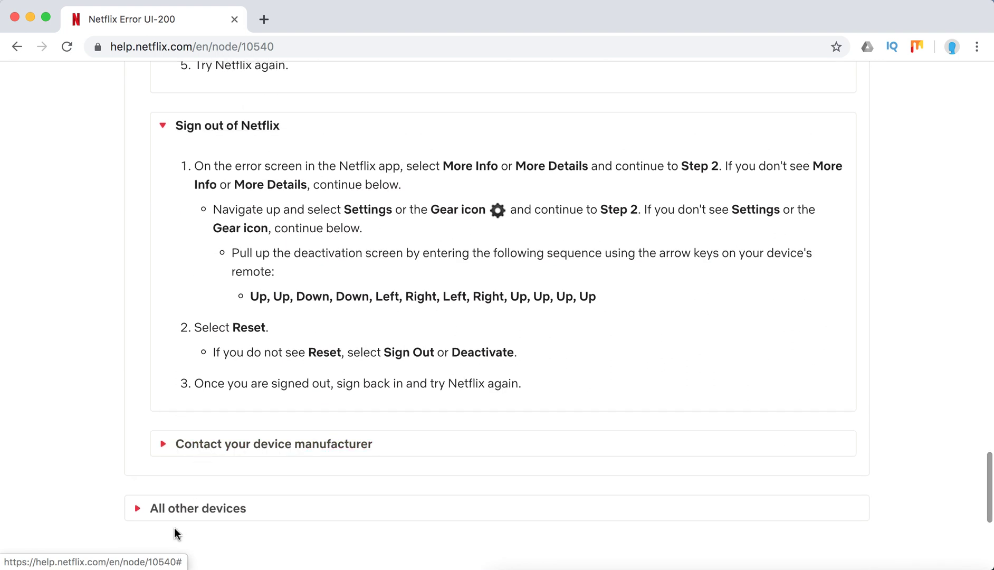
left_click(178, 513)
scroll(408, 446, "down", 1)
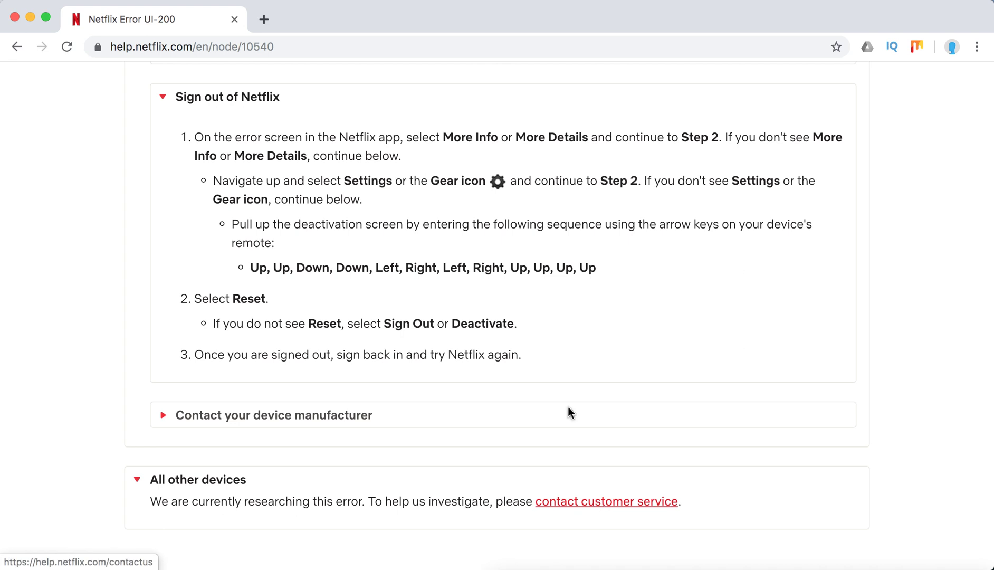
scroll(542, 338, "up", 10)
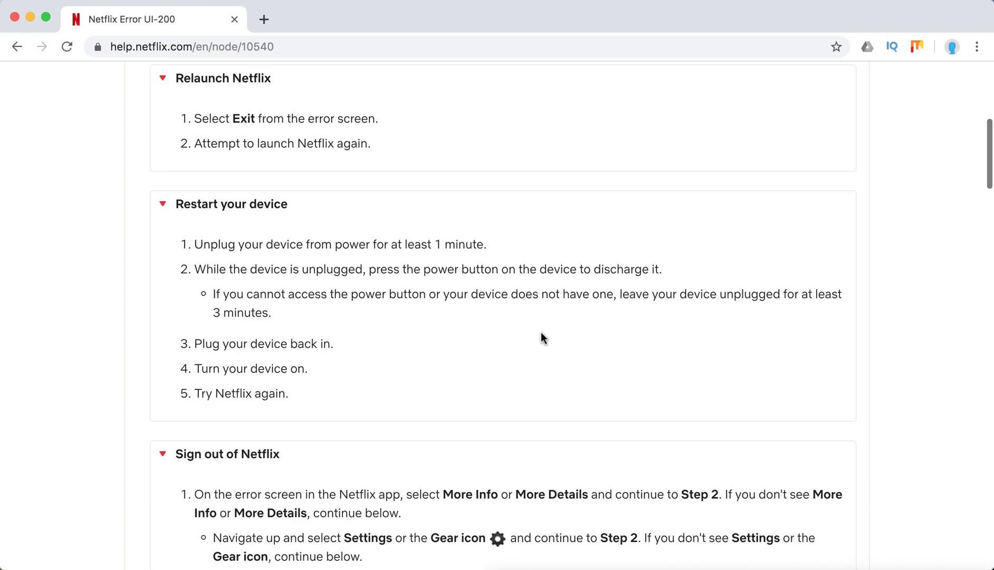